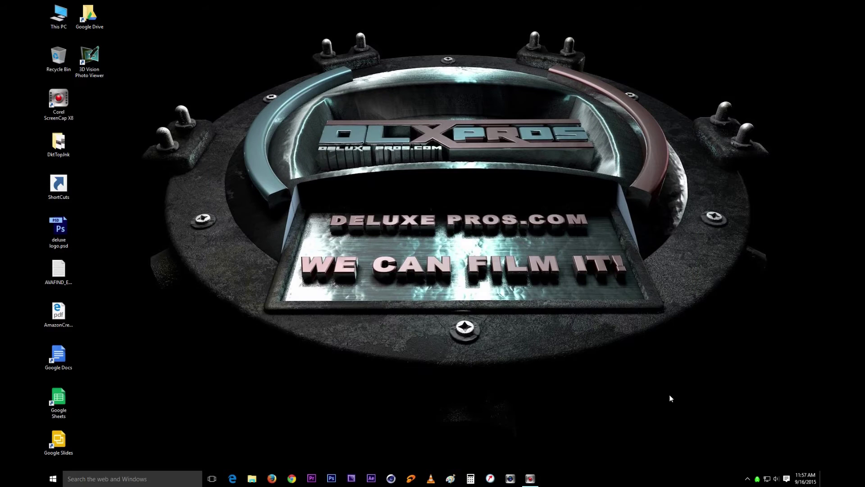
Step: Launch GeForce Experience from the NVIDIA tray icon's menu, showing driver 355.82 is up to date
click(748, 479)
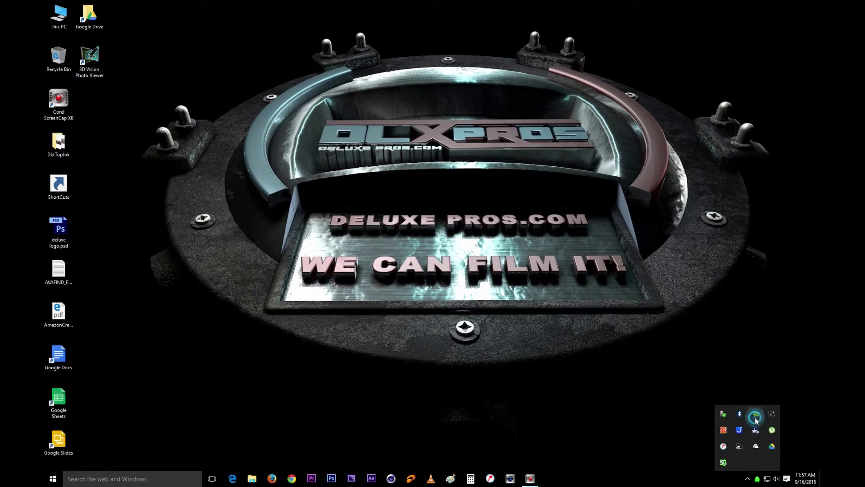
right_click(756, 413)
click(758, 419)
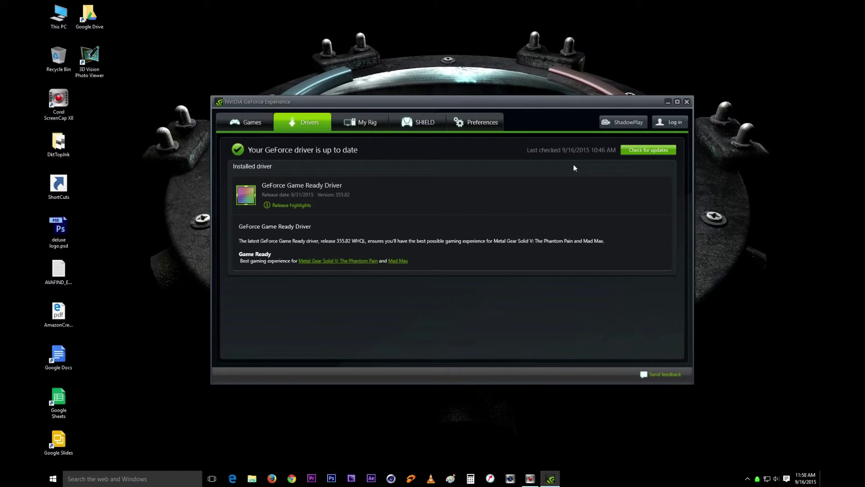
Step: Bring up the ShadowPlay panel alone, minimizing the main window and moving the panel higher
click(632, 123)
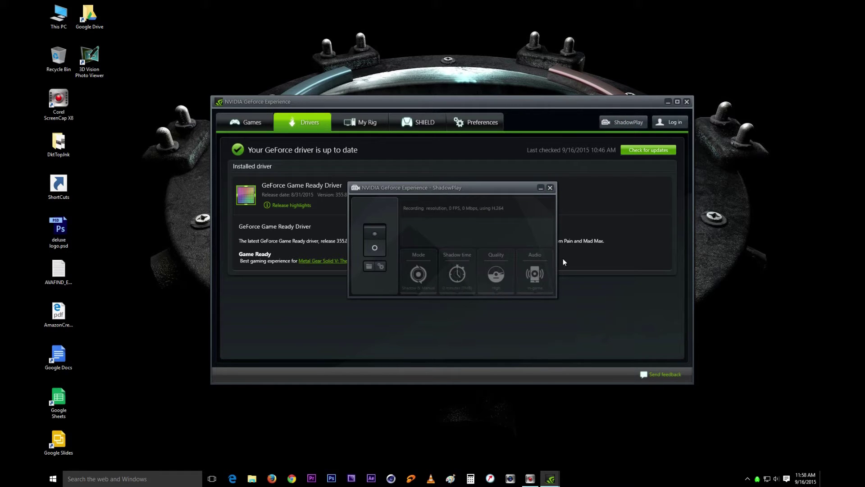
click(669, 102)
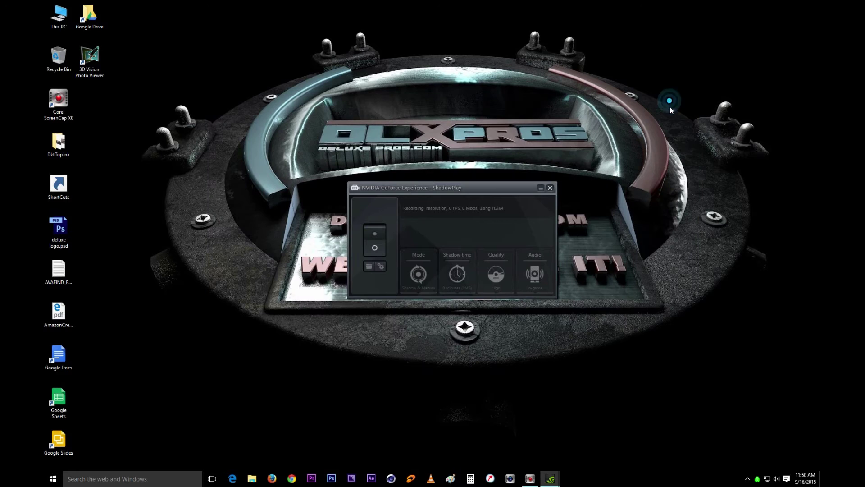
drag(486, 193, 496, 163)
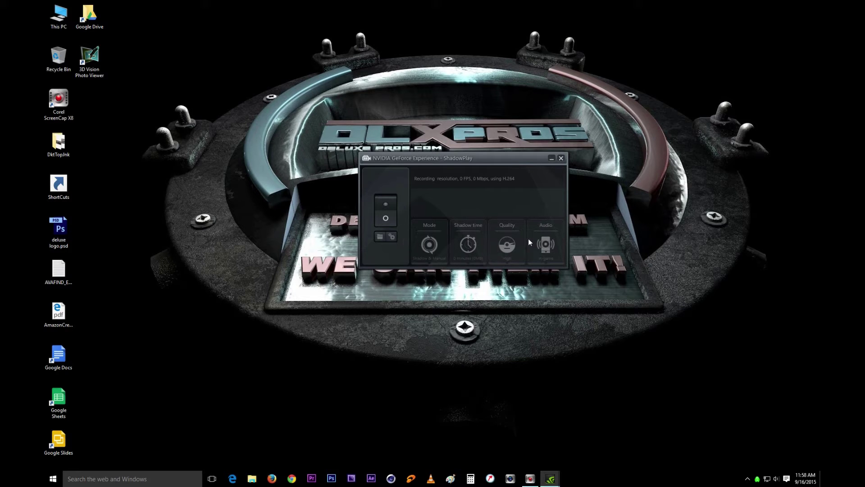
Step: Switch ShadowPlay on, then view the recordings folder and the ShadowPlay preferences
click(385, 203)
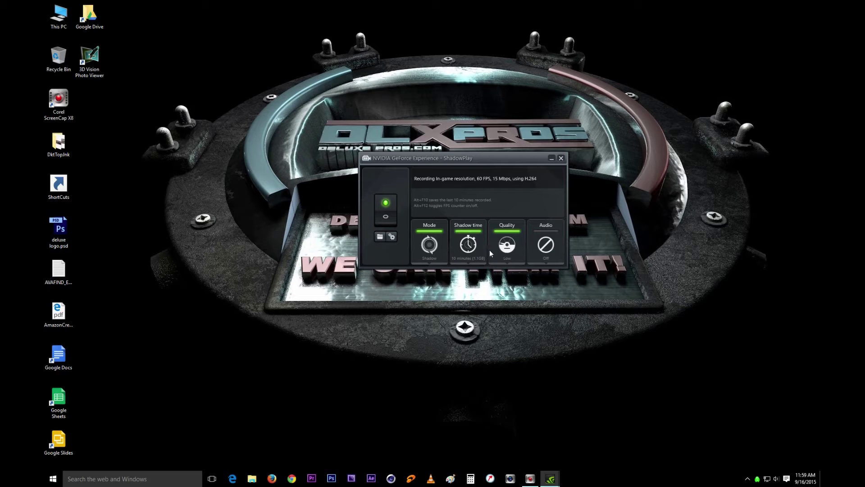
click(381, 238)
click(391, 237)
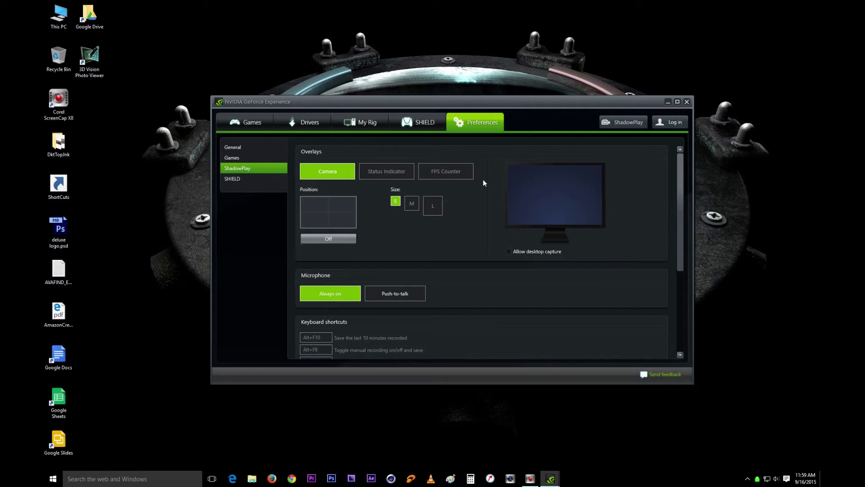
Step: Try the camera overlay in each corner position, then set the camera overlay to Off
click(381, 171)
click(437, 171)
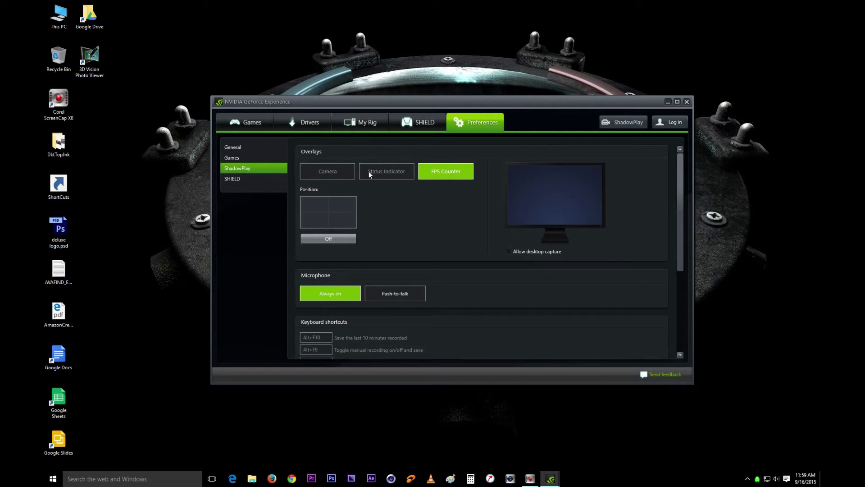
click(332, 172)
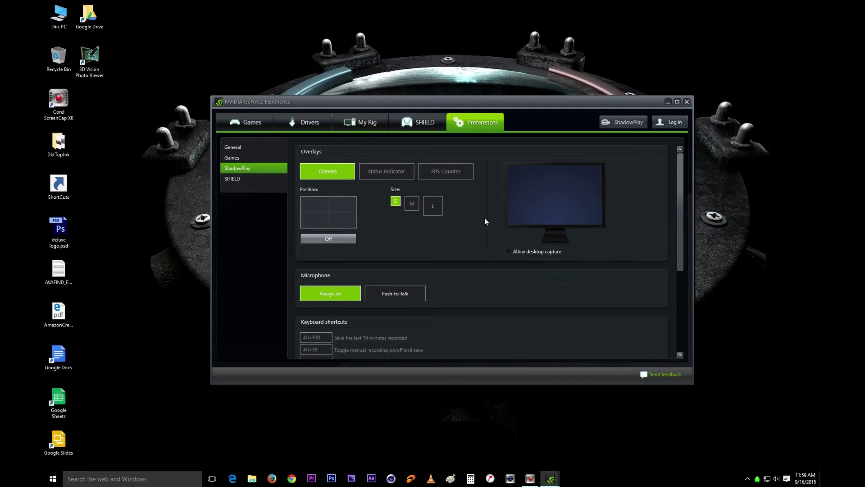
click(349, 208)
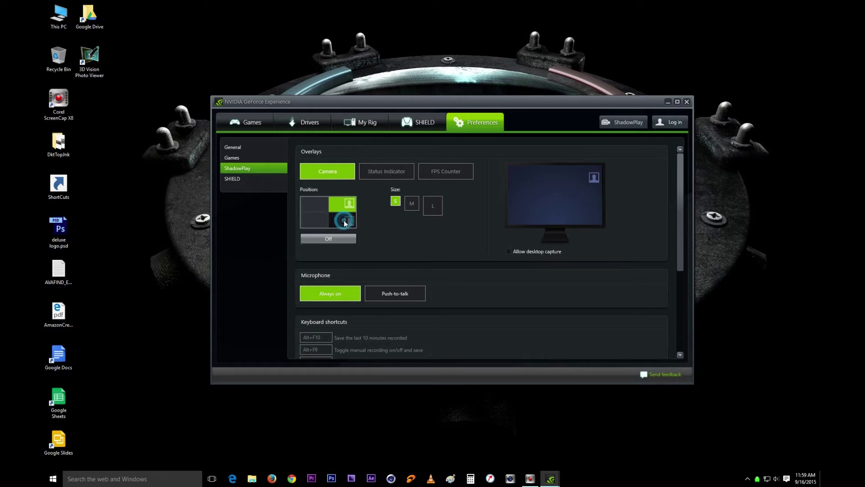
click(344, 223)
click(310, 222)
click(312, 207)
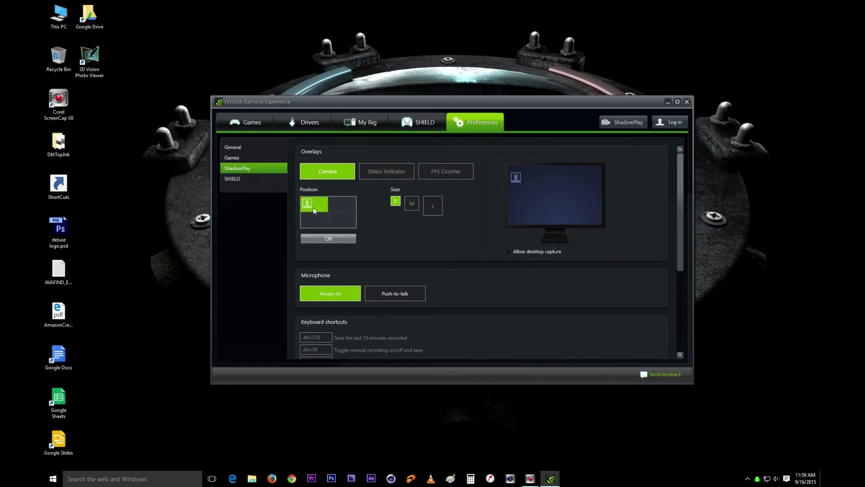
click(352, 208)
click(349, 221)
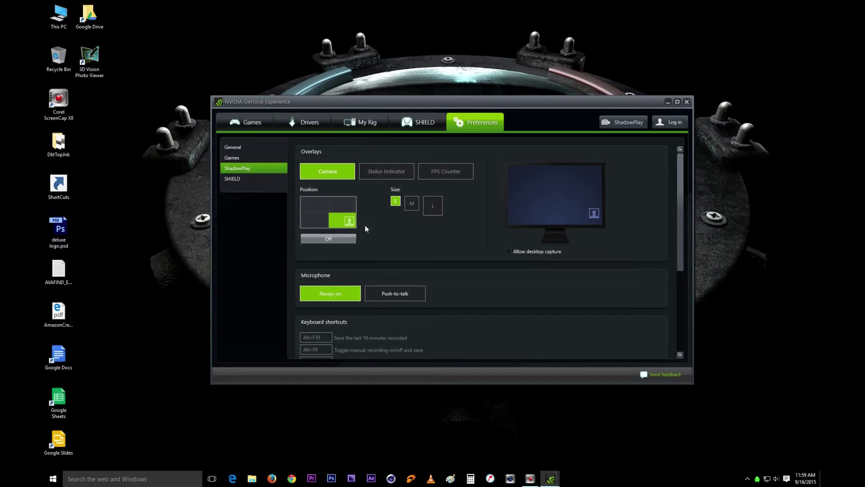
click(334, 241)
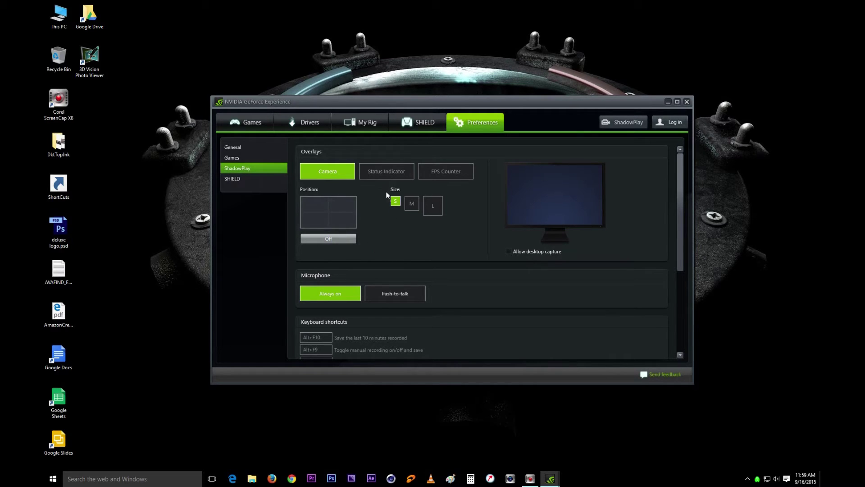
click(388, 177)
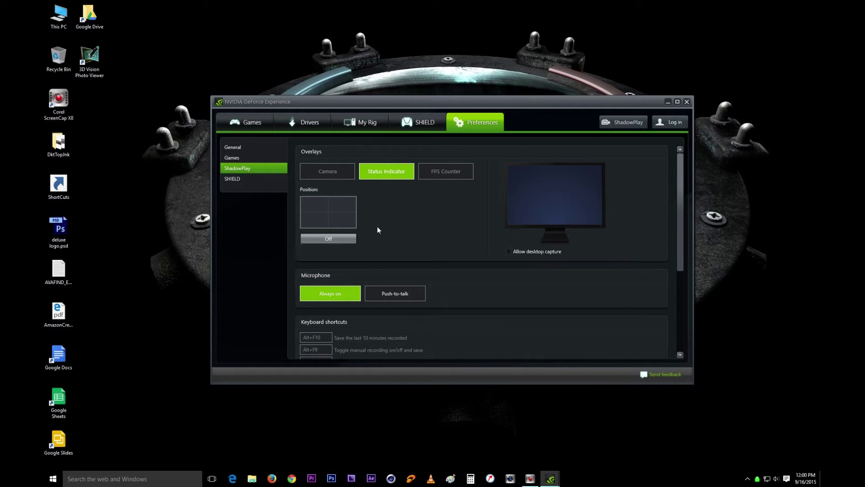
Step: Preview the status indicator in all four corners, then turn it off
click(349, 224)
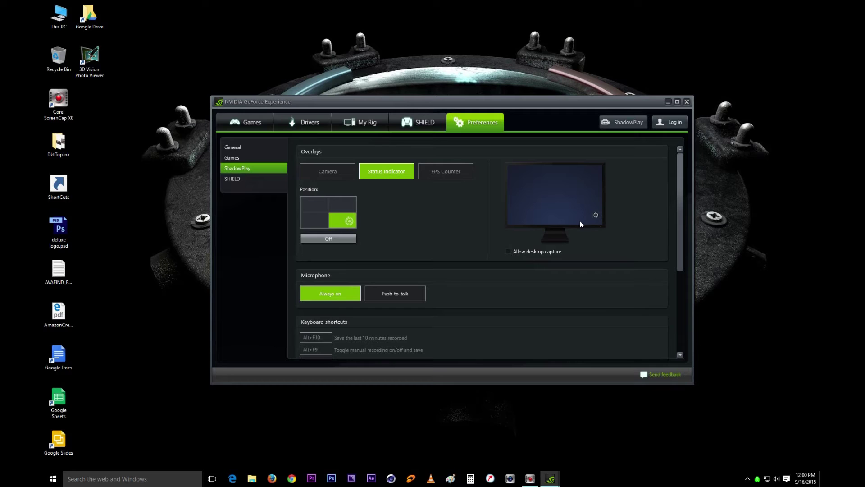
click(342, 201)
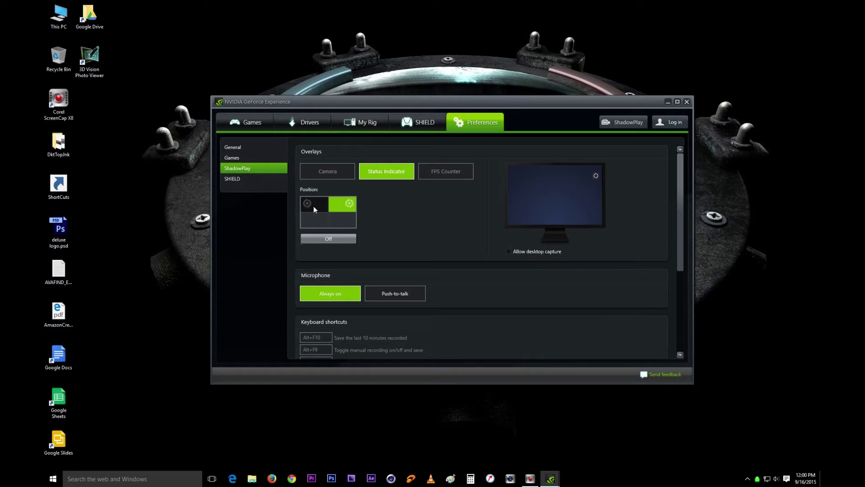
click(313, 208)
click(315, 221)
click(342, 206)
click(347, 218)
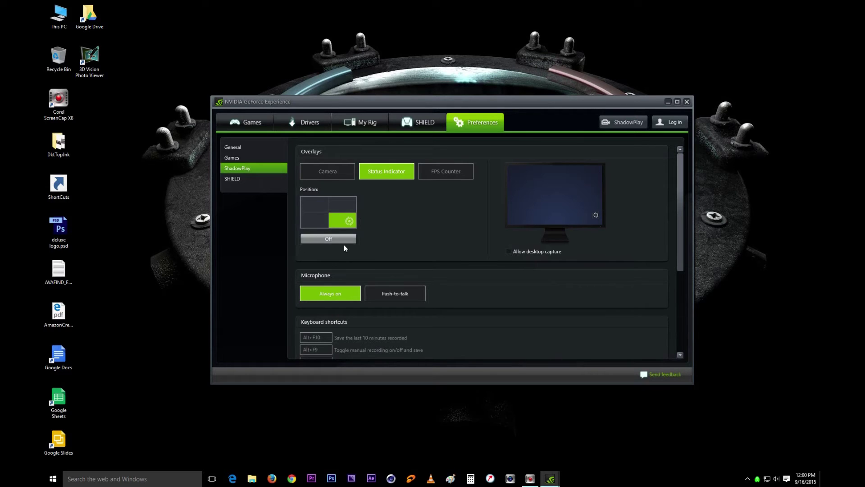
click(333, 239)
Step: Preview the FPS counter in all four corners, then turn it off
click(436, 175)
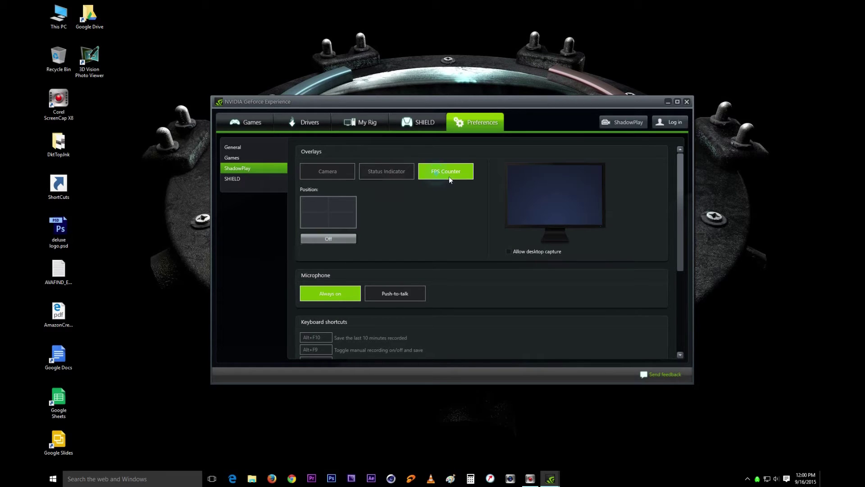
click(342, 208)
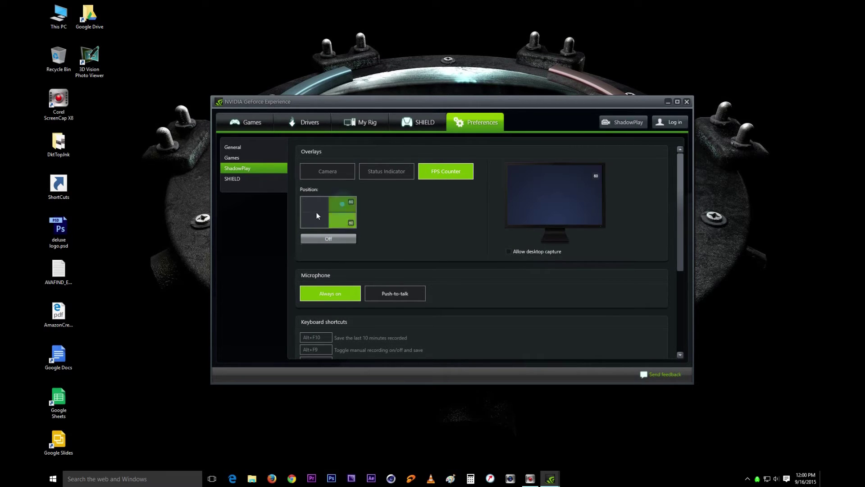
click(316, 208)
click(318, 219)
click(339, 220)
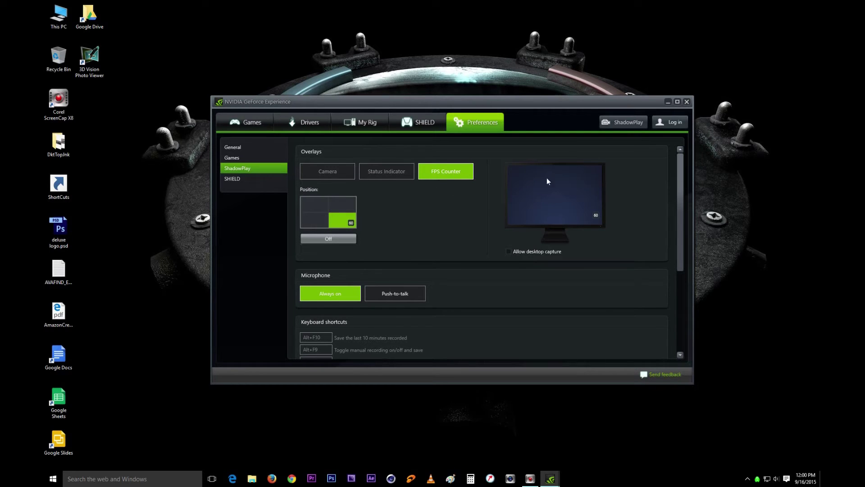
click(344, 205)
click(338, 236)
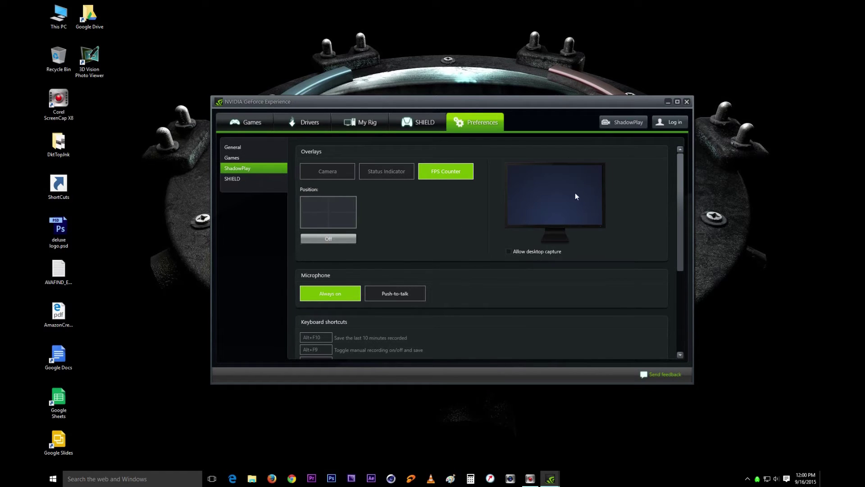
click(507, 251)
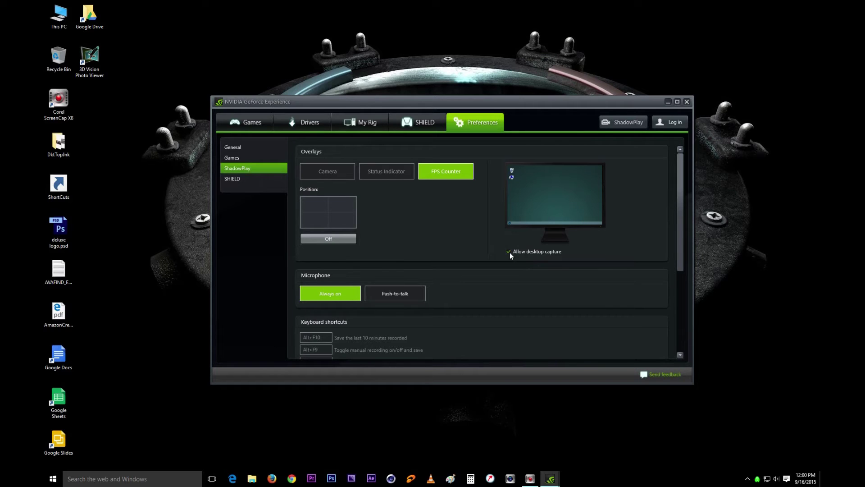
drag(683, 228, 685, 273)
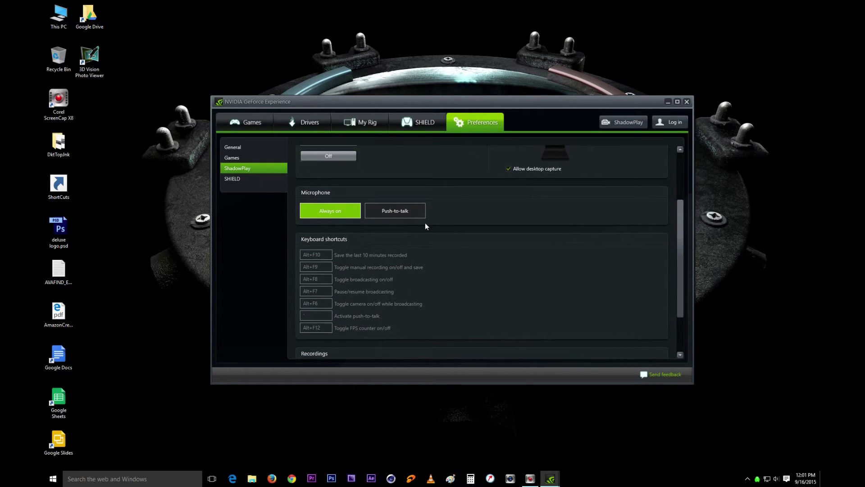
scroll(426, 282, down, 3)
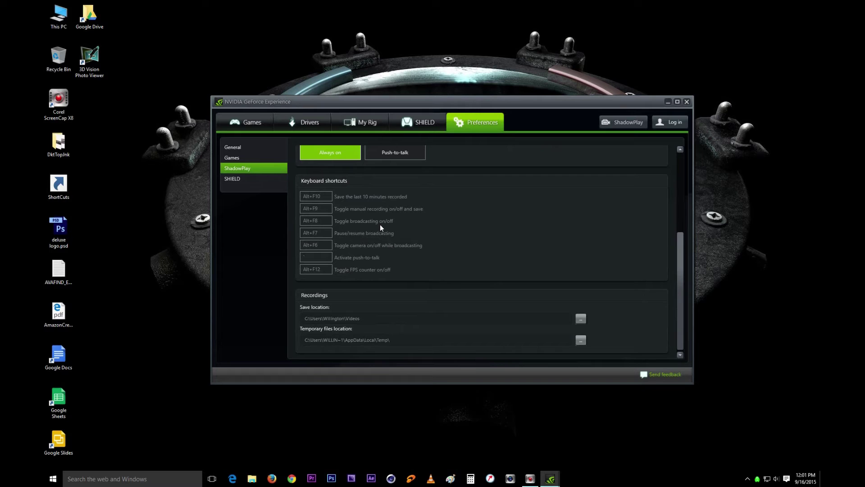
scroll(356, 268, down, 1)
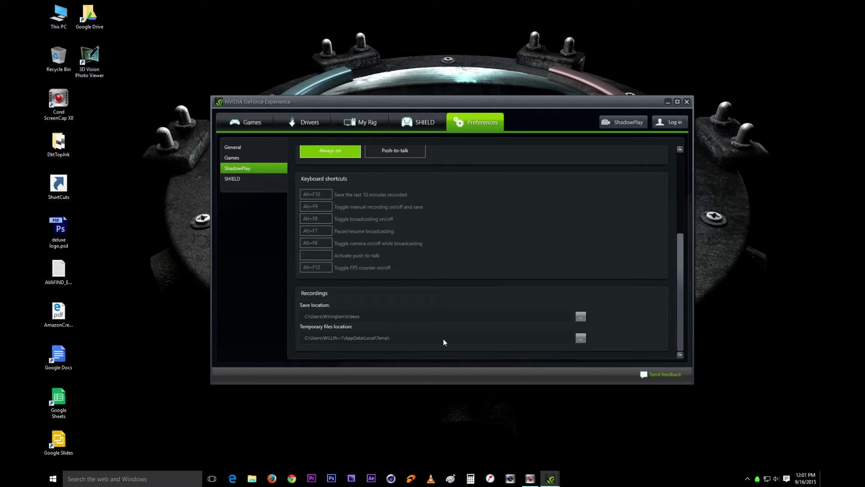
scroll(459, 350, up, 3)
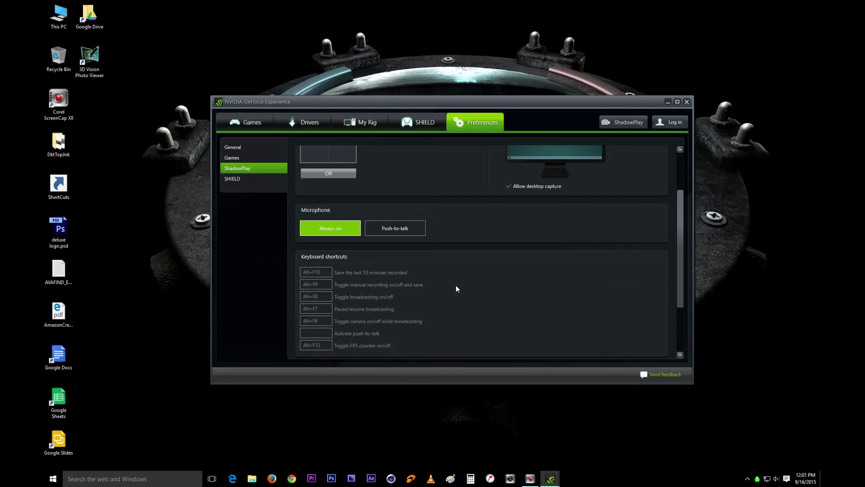
scroll(456, 287, up, 1)
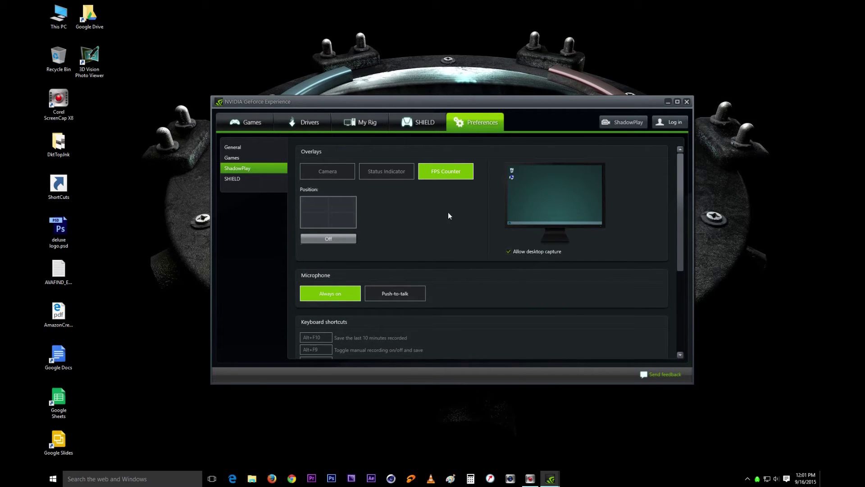
click(624, 122)
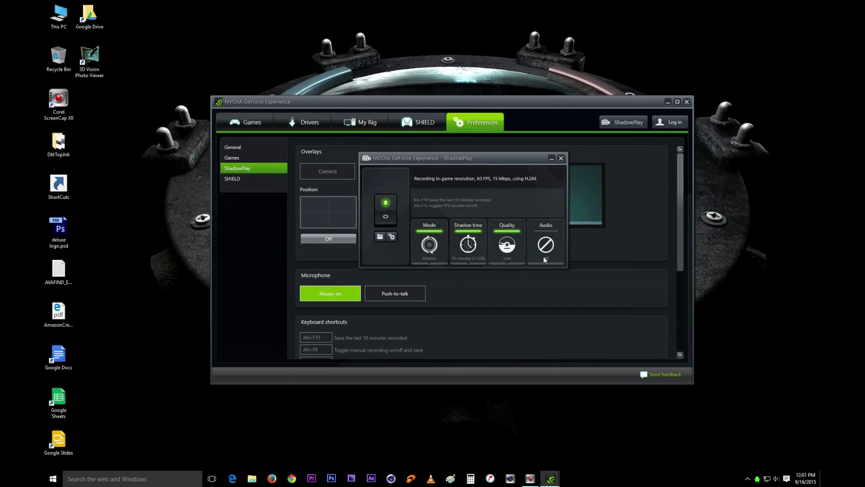
Step: Minimize the main window and show the ShadowPlay audio choices, with audio left Off
click(668, 102)
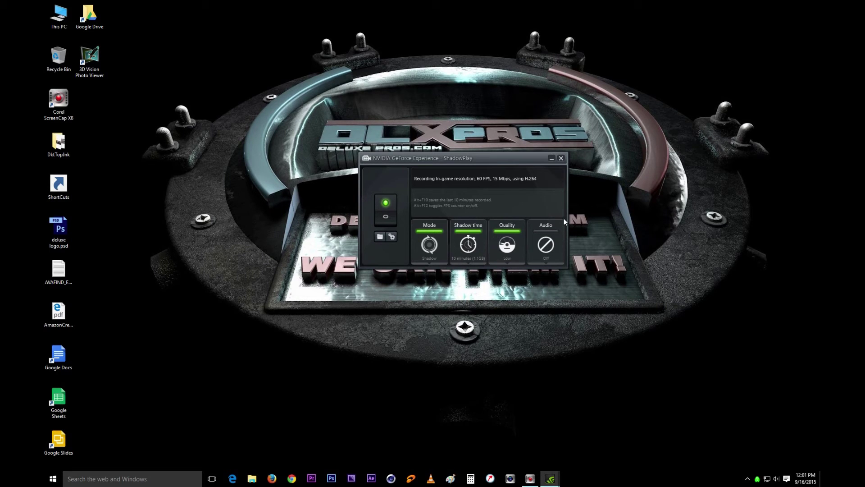
click(552, 245)
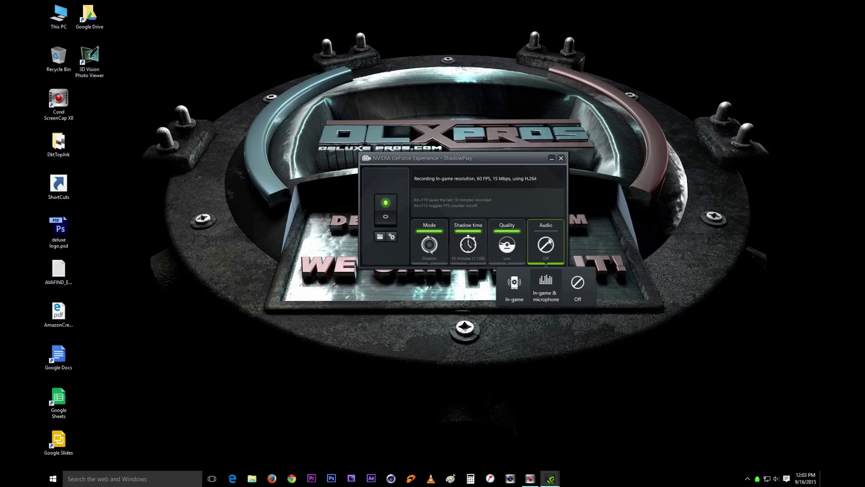
Step: Keep audio Off and try the Medium and High recording quality presets
click(548, 255)
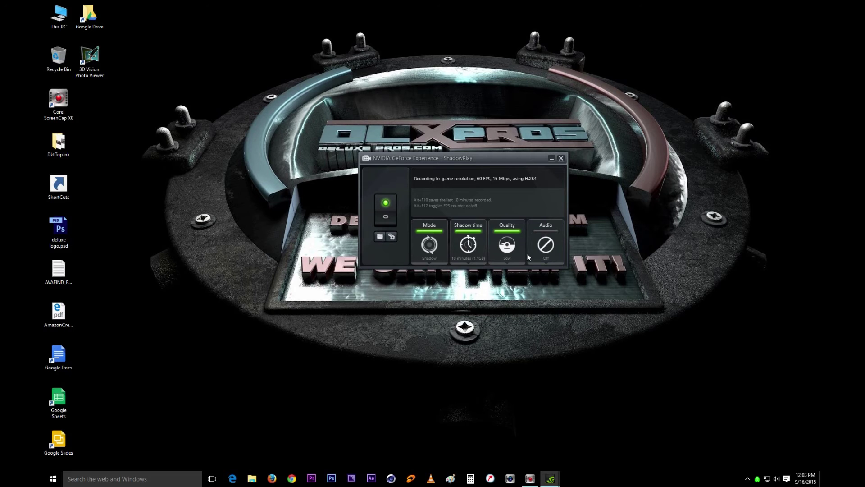
click(507, 244)
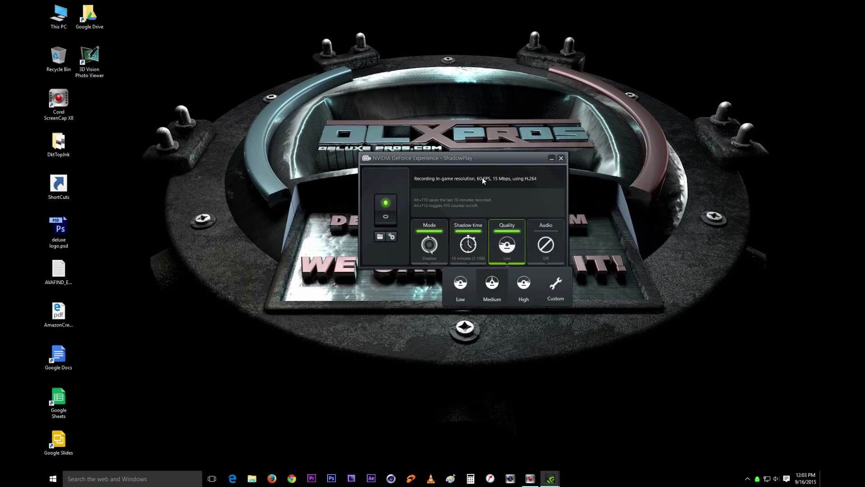
click(491, 290)
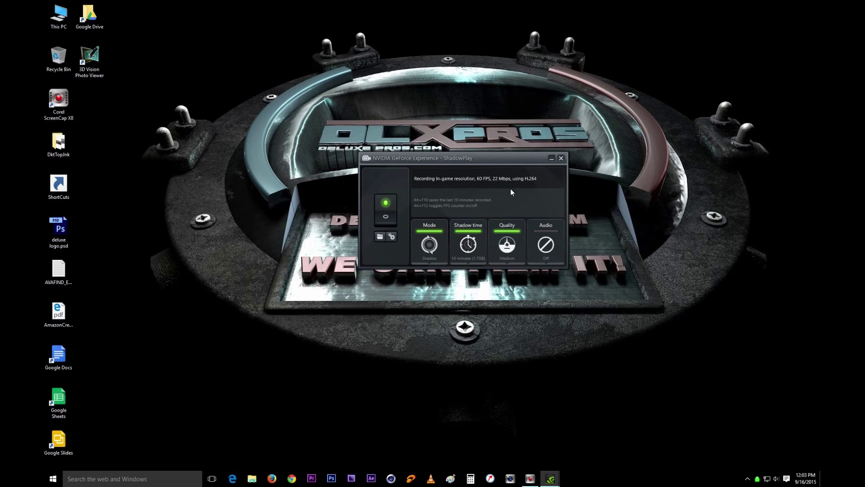
click(514, 244)
click(523, 289)
Step: Set recording quality to Custom with 1080p HD resolution and 30 FPS
click(518, 243)
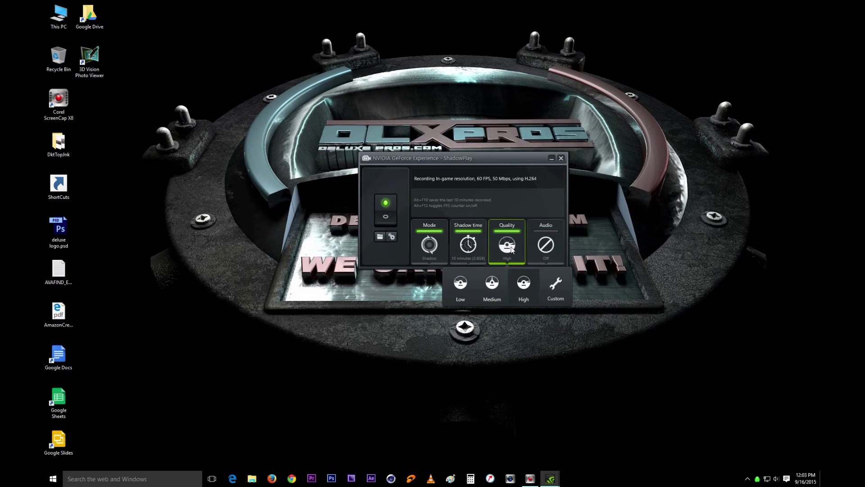
click(554, 293)
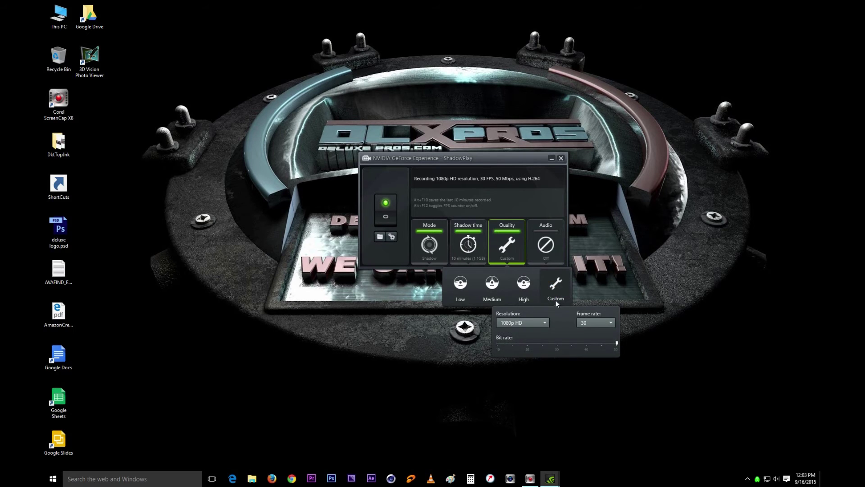
click(546, 323)
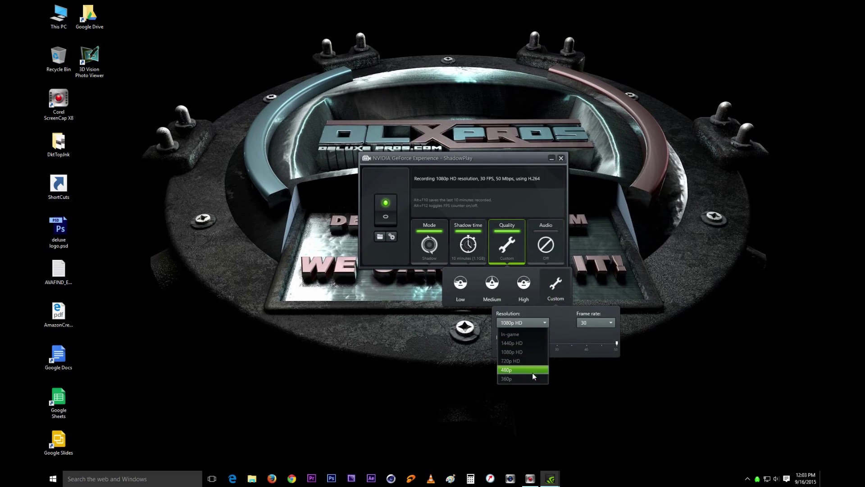
click(531, 351)
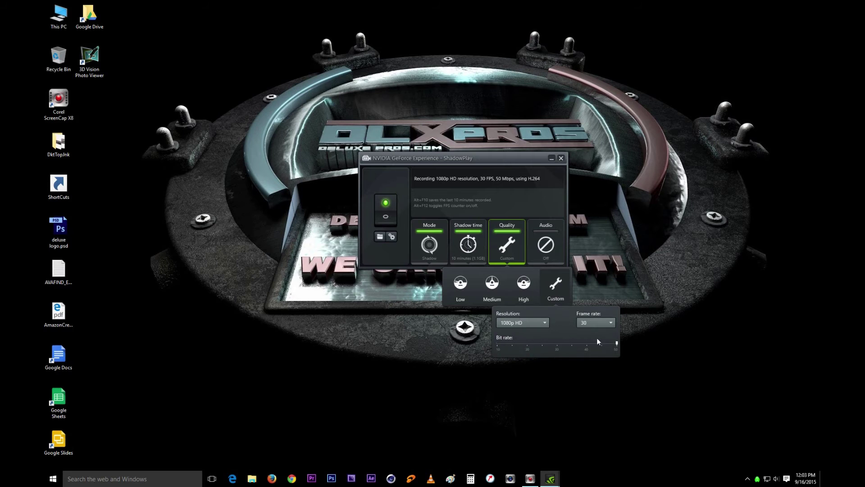
click(610, 322)
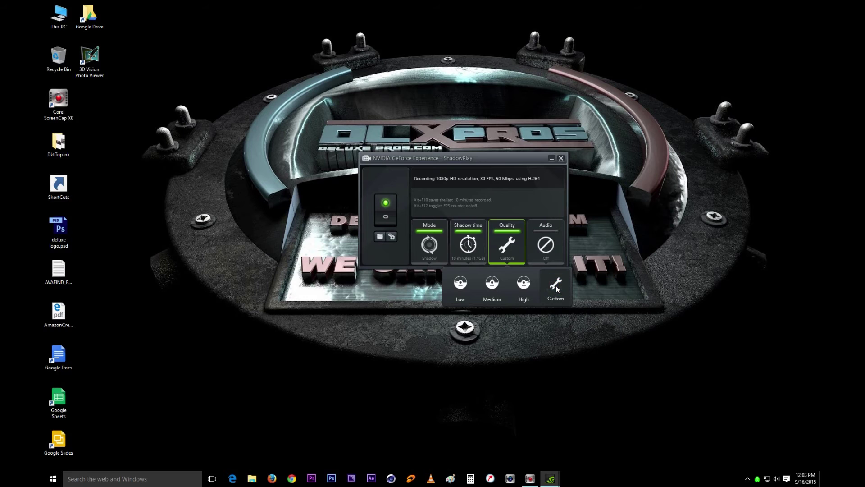
click(507, 239)
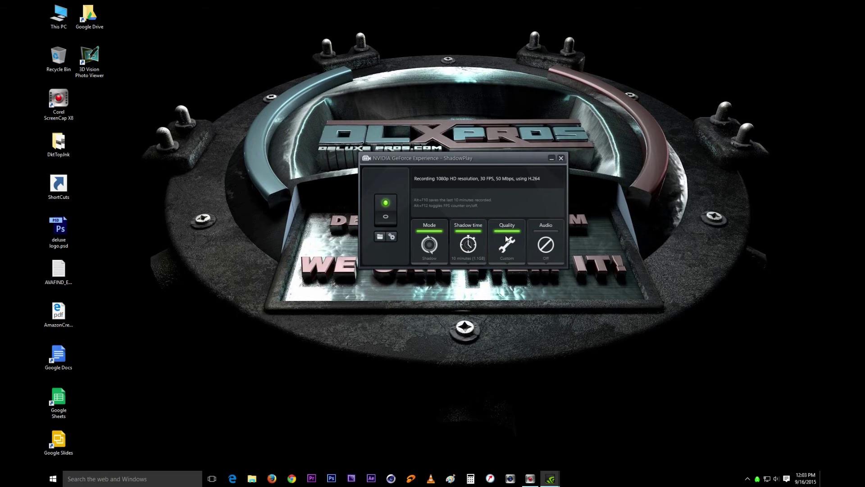
Step: Raise the shadow time slider from 10 to 20 minutes
click(471, 245)
click(455, 236)
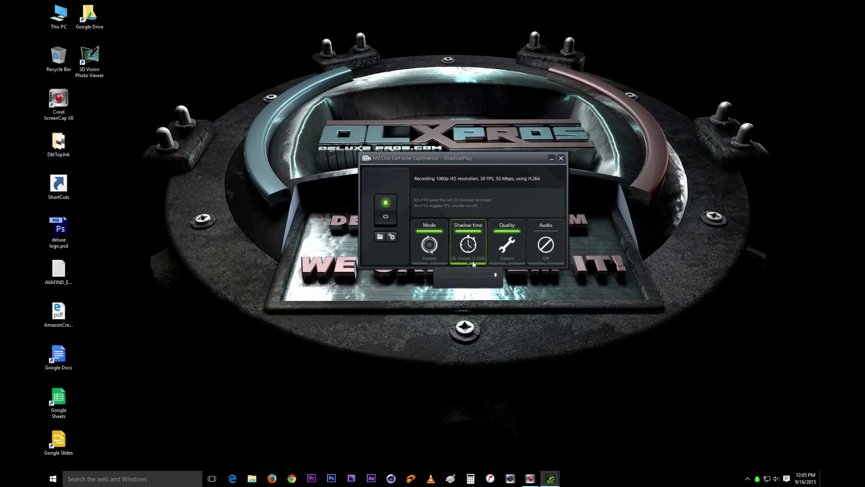
Step: Confirm Shadow as the recording mode in the Mode list
click(432, 248)
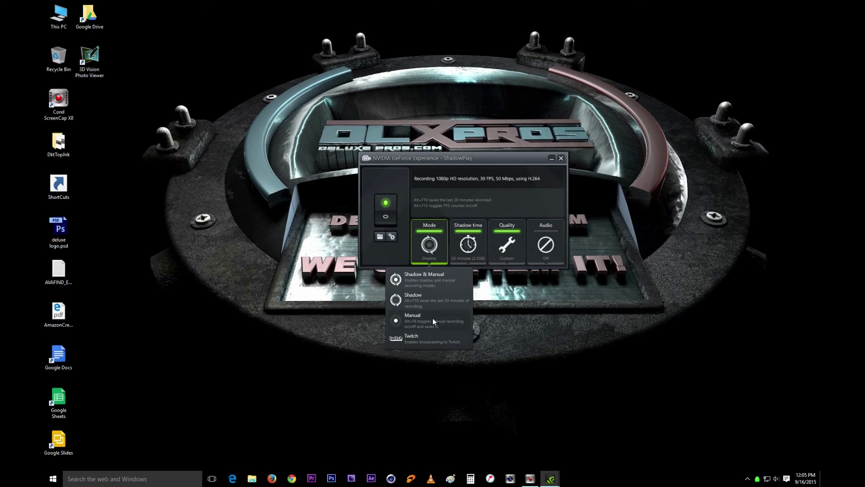
click(434, 298)
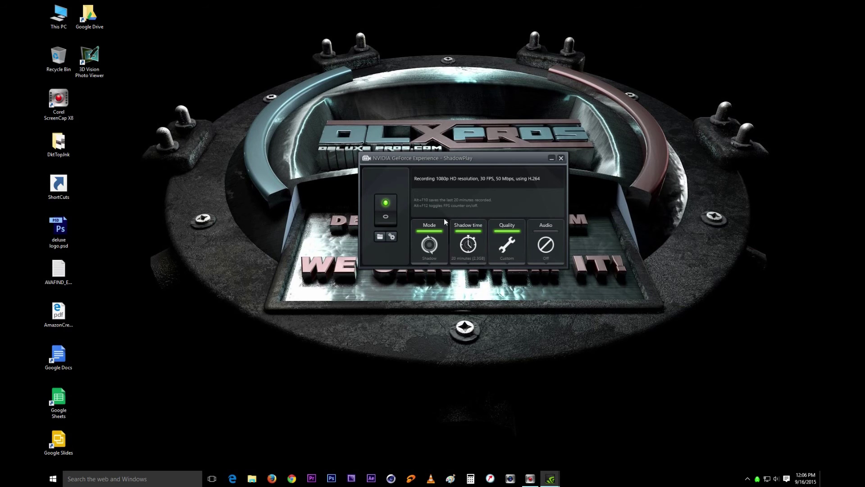
click(429, 246)
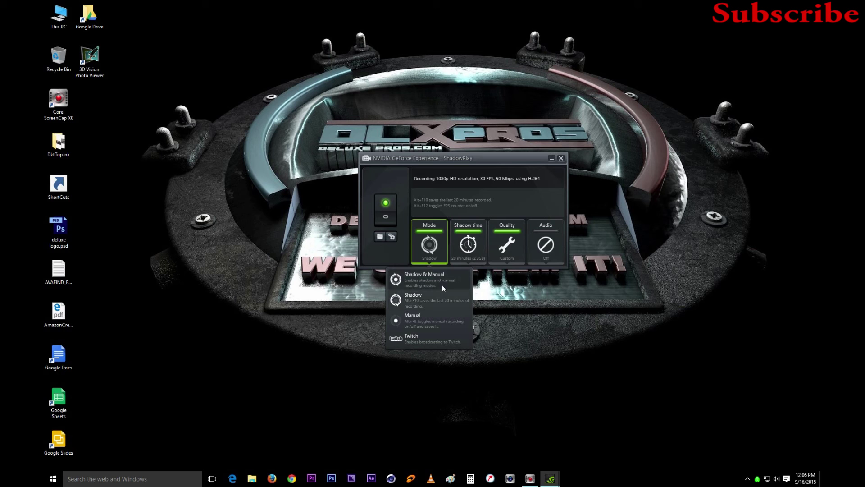
click(433, 295)
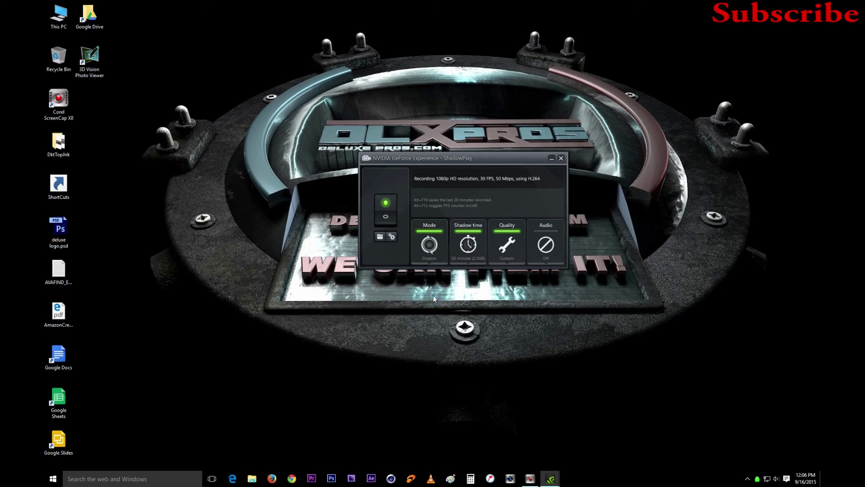
Step: Move the ShadowPlay panel slightly lower on the desktop
click(488, 161)
drag(466, 158, 464, 180)
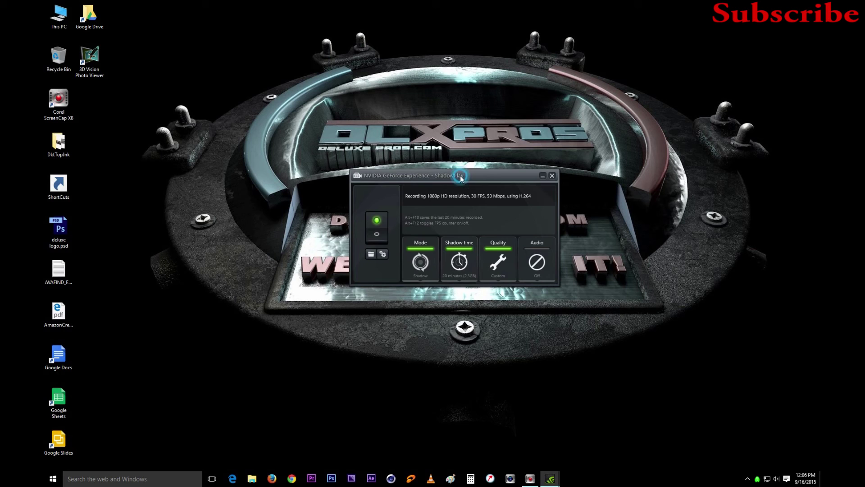
drag(463, 180, 454, 190)
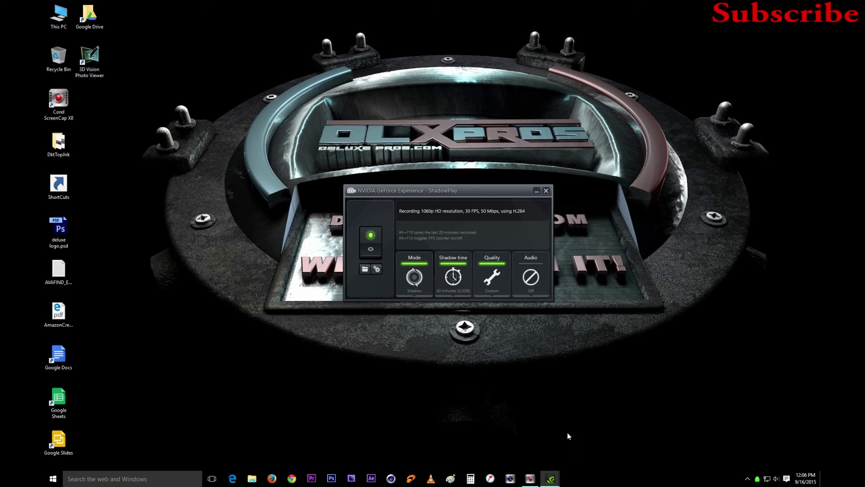
Step: Bring the main GeForce Experience window forward from the taskbar and close it
mouse_move(558, 475)
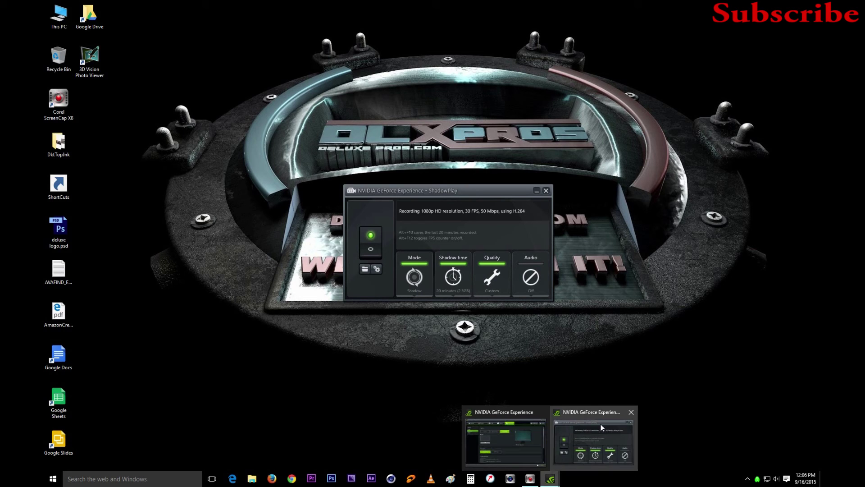
click(537, 432)
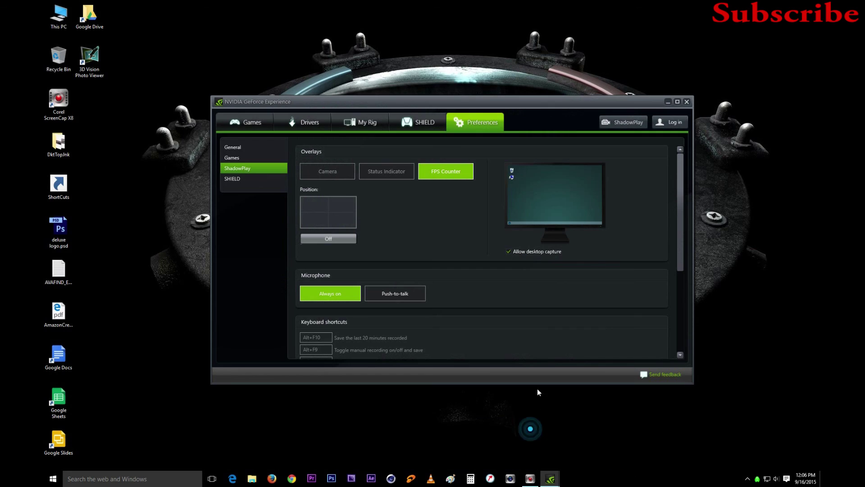
click(687, 101)
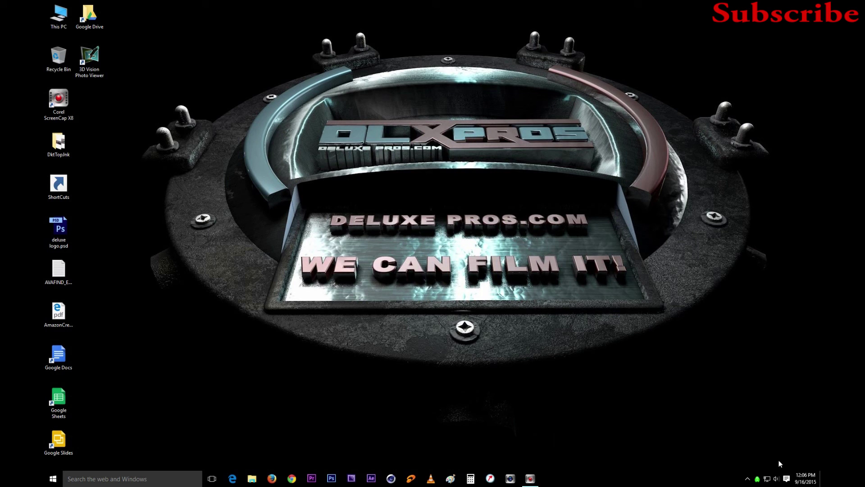
Step: Disconnect the VPN, then relaunch GeForce Experience from the NVIDIA tray icon
right_click(759, 481)
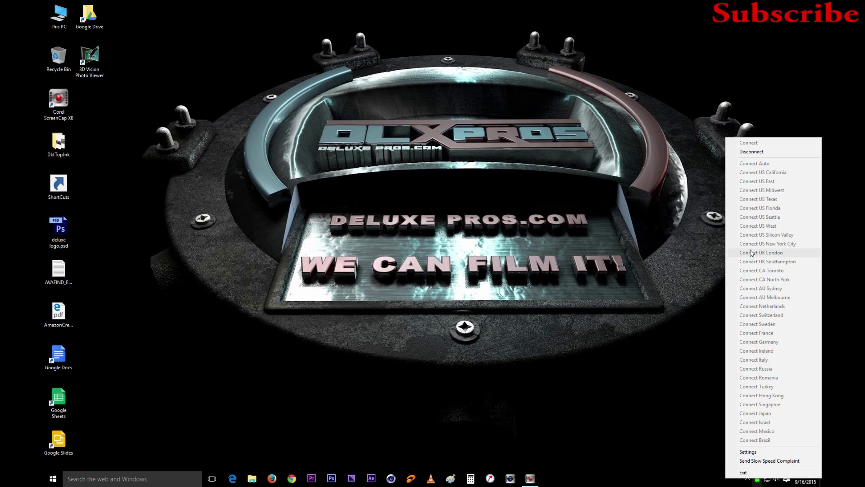
click(750, 152)
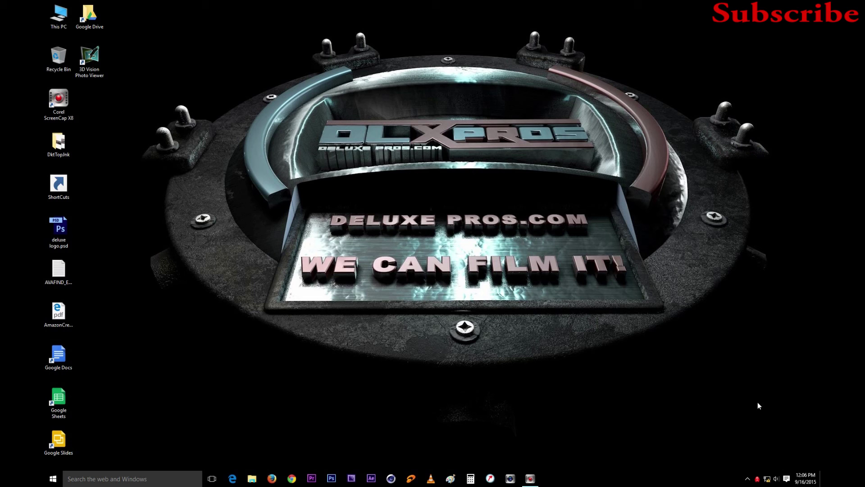
click(749, 481)
right_click(756, 414)
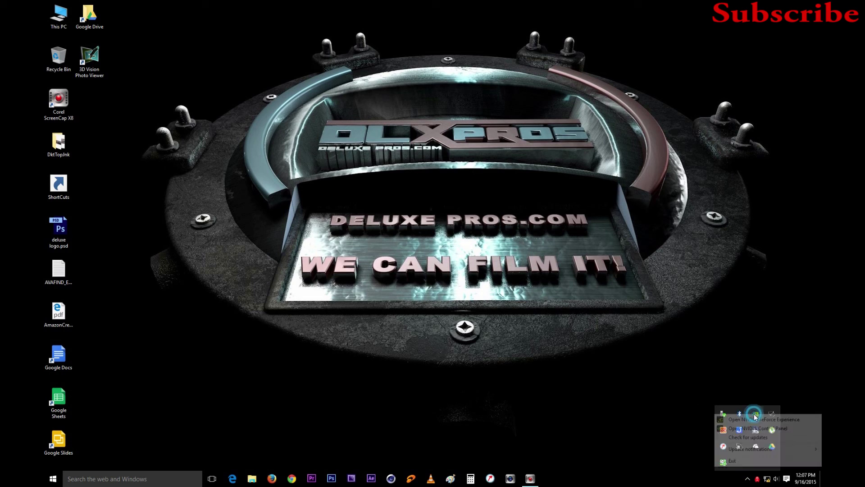
click(760, 419)
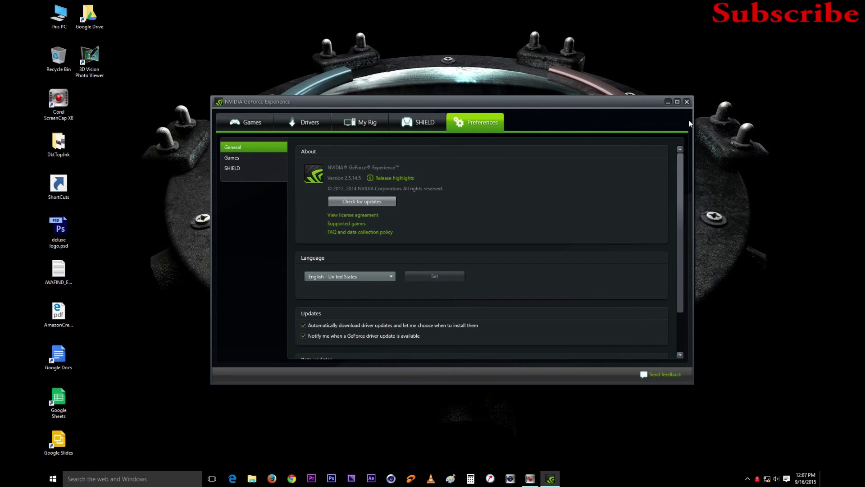
Step: Browse the SHIELD, My Rig, Drivers, Games and Preferences pages offline, then close GeForce Experience
click(419, 122)
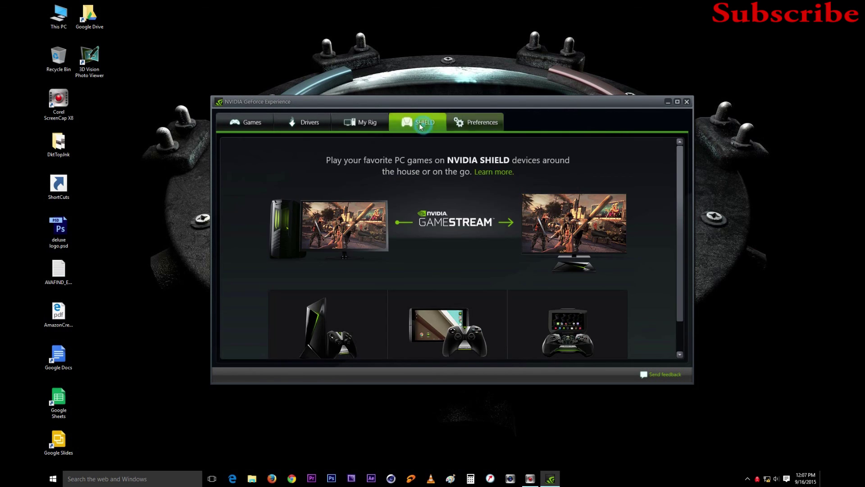
click(362, 122)
click(307, 123)
click(245, 121)
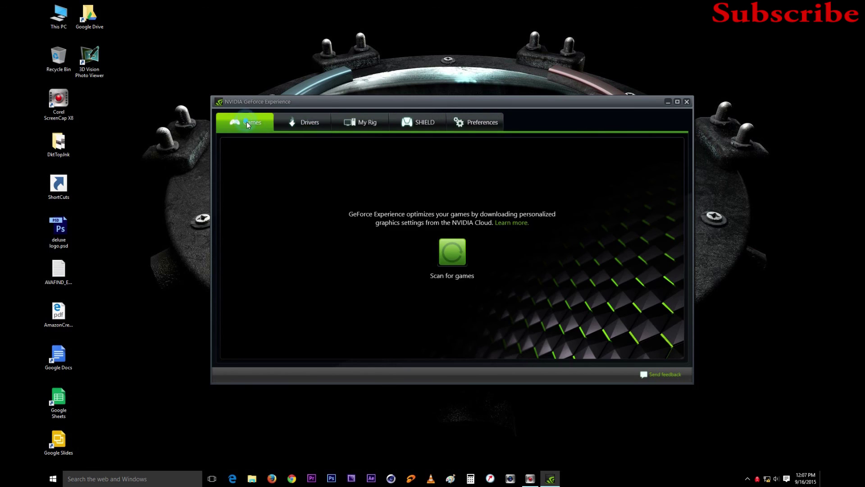
click(474, 122)
click(416, 126)
click(372, 125)
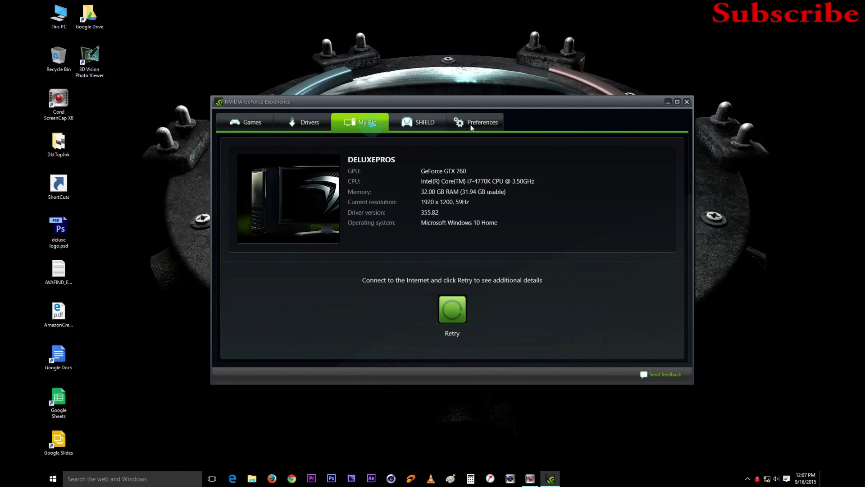
click(482, 123)
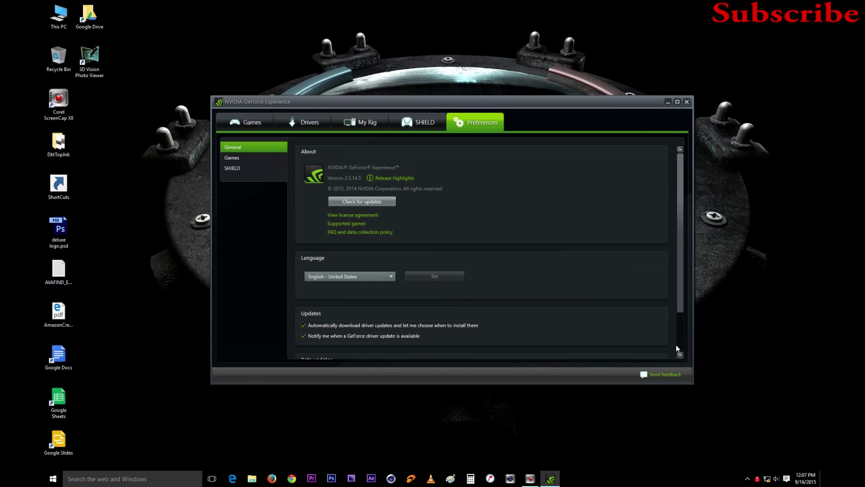
click(687, 102)
Step: Reconnect the VPN via Connect Auto and relaunch GeForce Experience from the NVIDIA tray icon
right_click(758, 479)
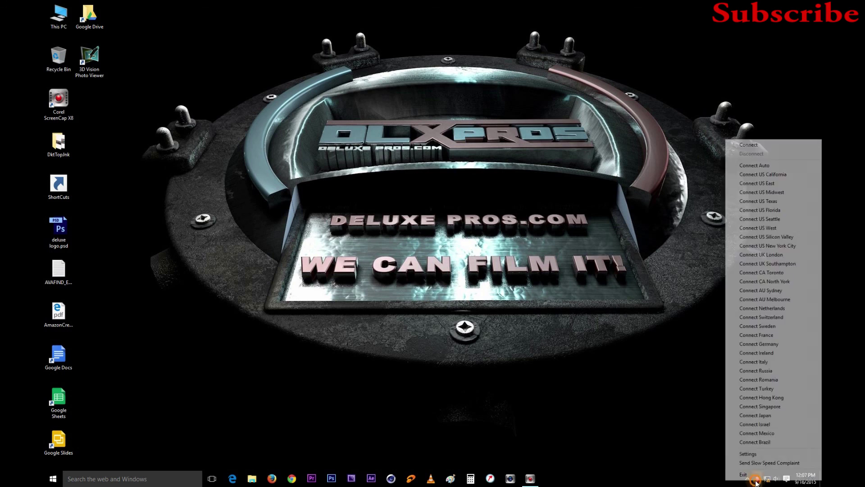
click(755, 166)
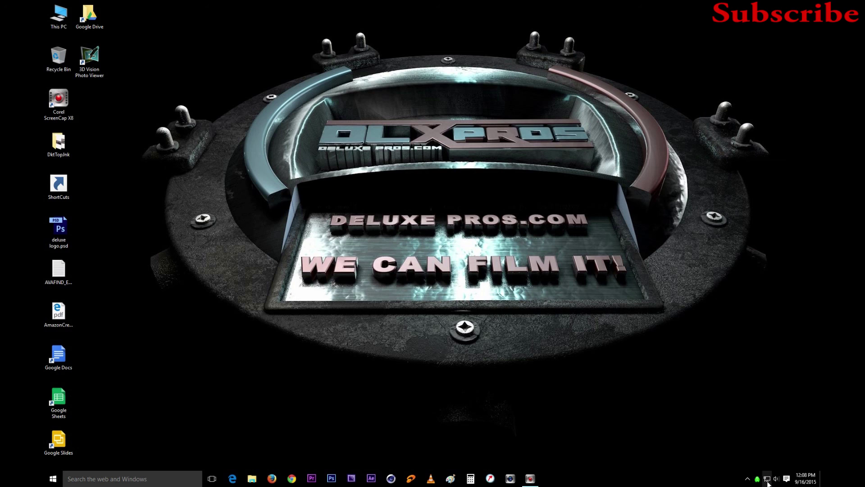
click(748, 479)
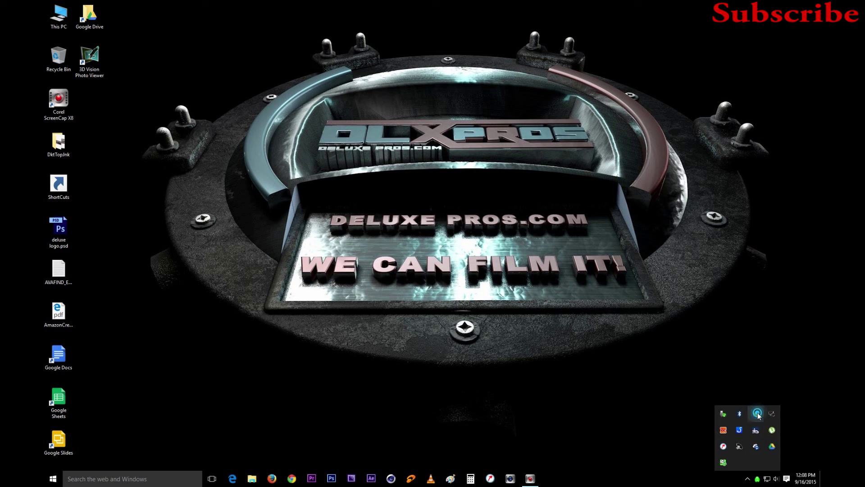
right_click(758, 412)
click(760, 419)
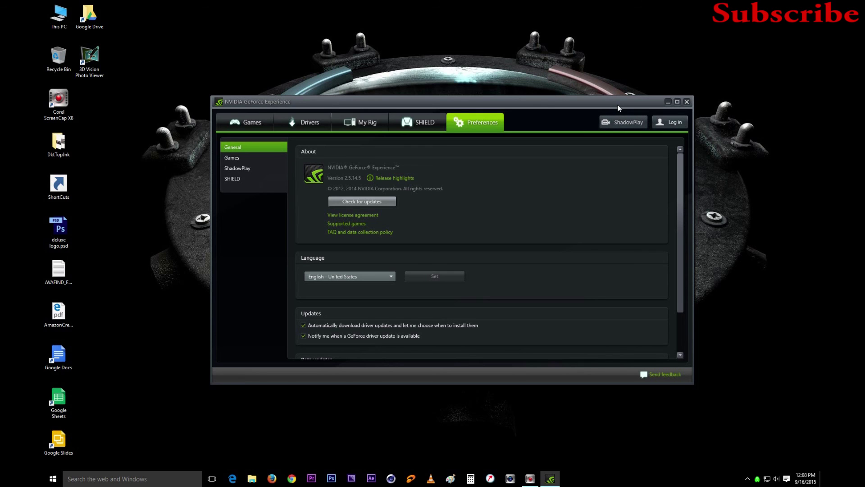
click(576, 107)
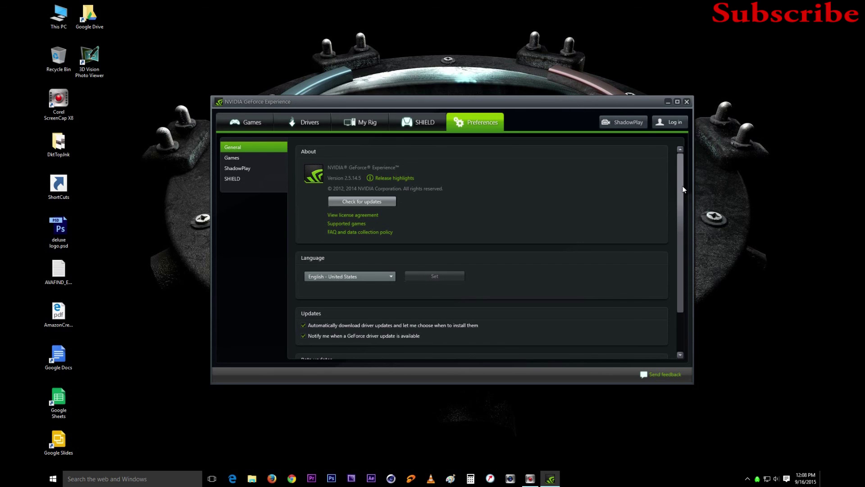
drag(683, 186, 683, 256)
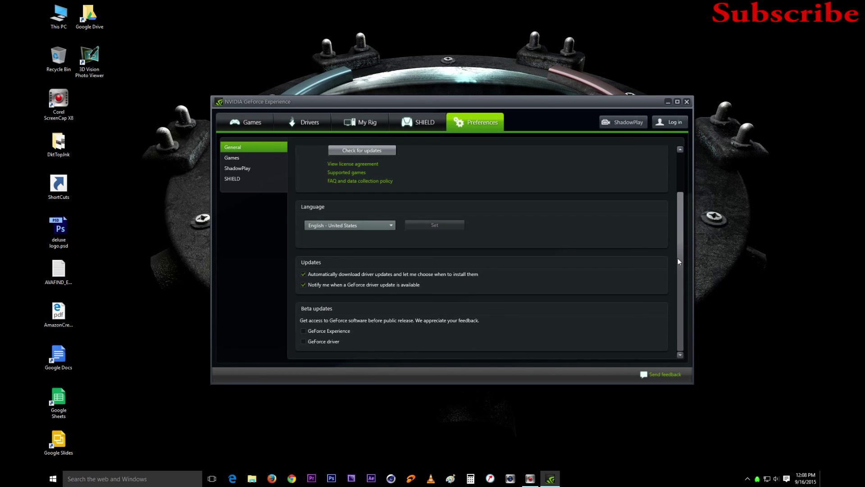
drag(678, 258, 680, 174)
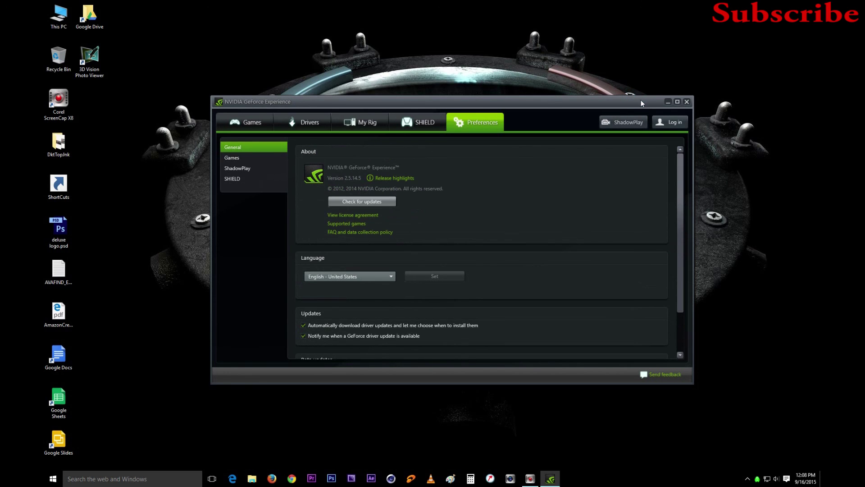